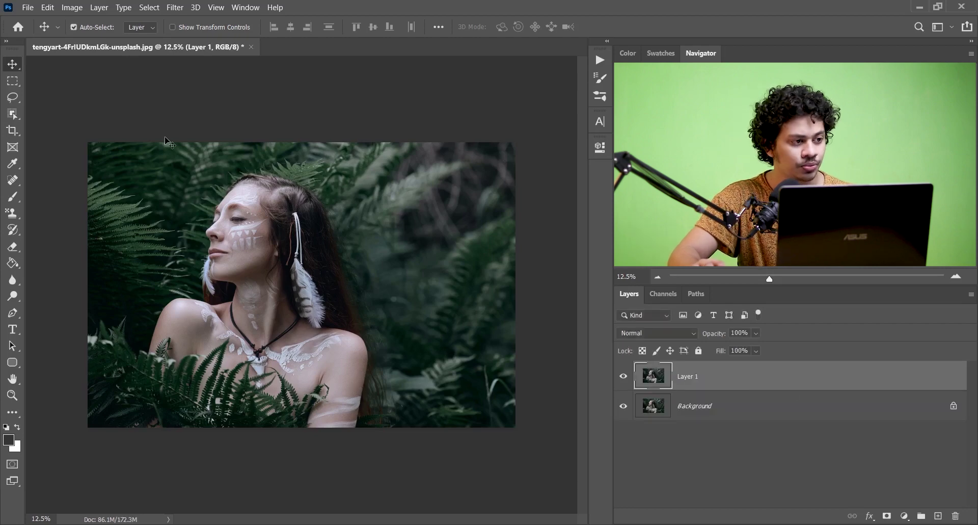
Convert the fern portrait to Lab Color mode without flattening its layers.
click(72, 7)
mouse_move(128, 27)
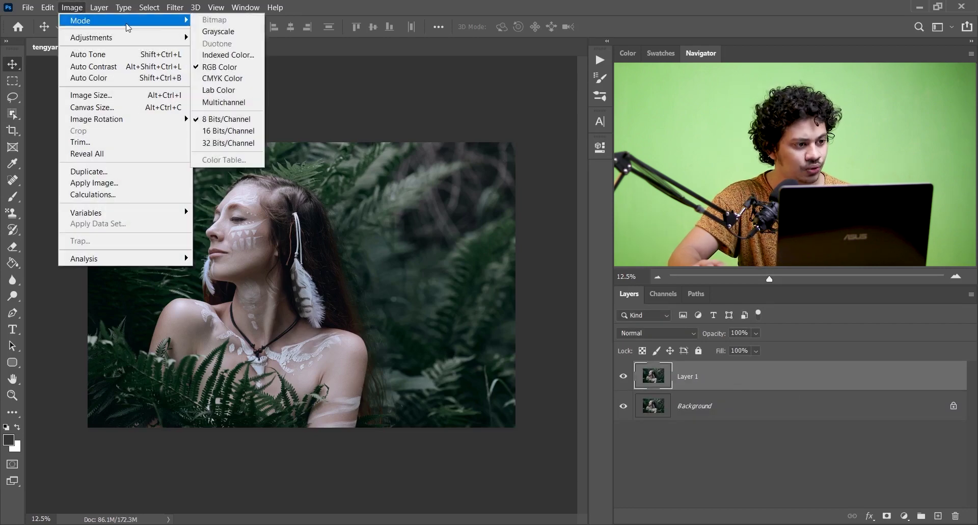
click(222, 91)
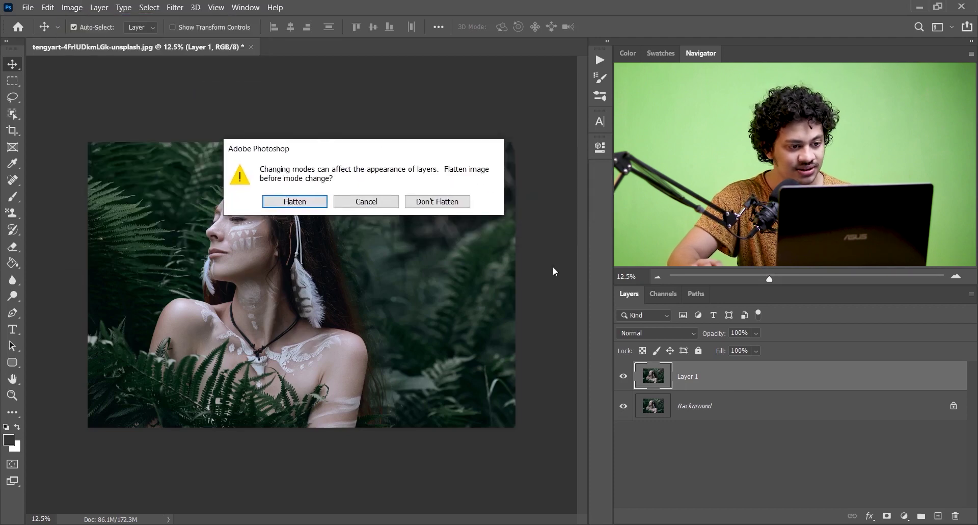
click(413, 204)
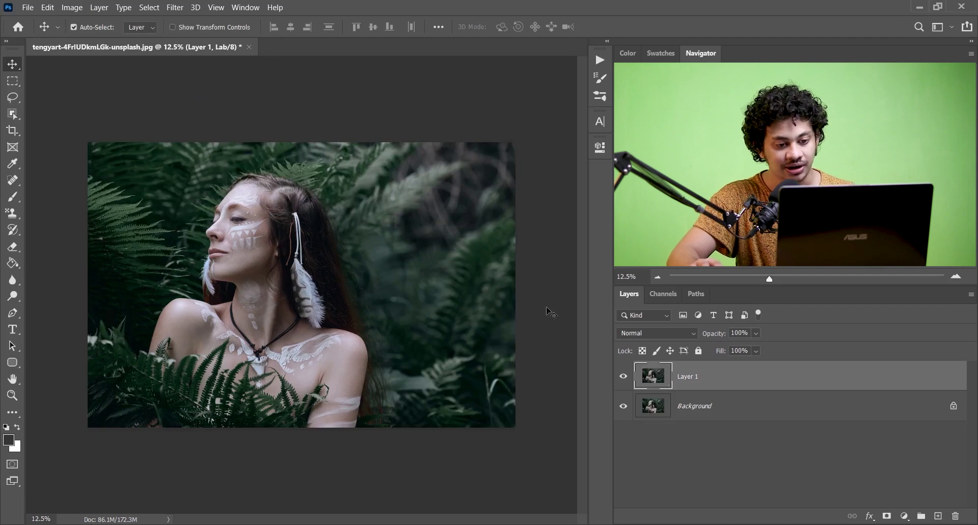
Copy the a channel into the b channel, then return to the Lab composite and deselect.
click(657, 295)
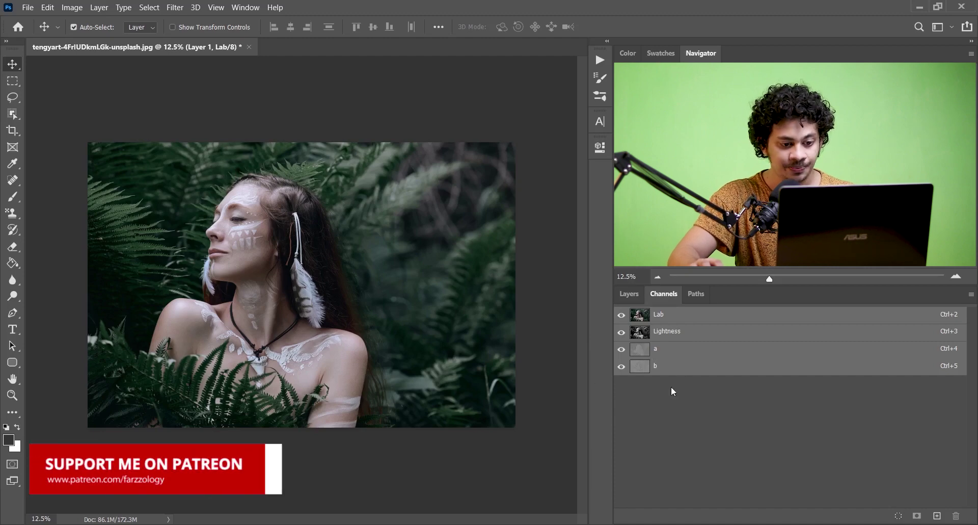
click(702, 351)
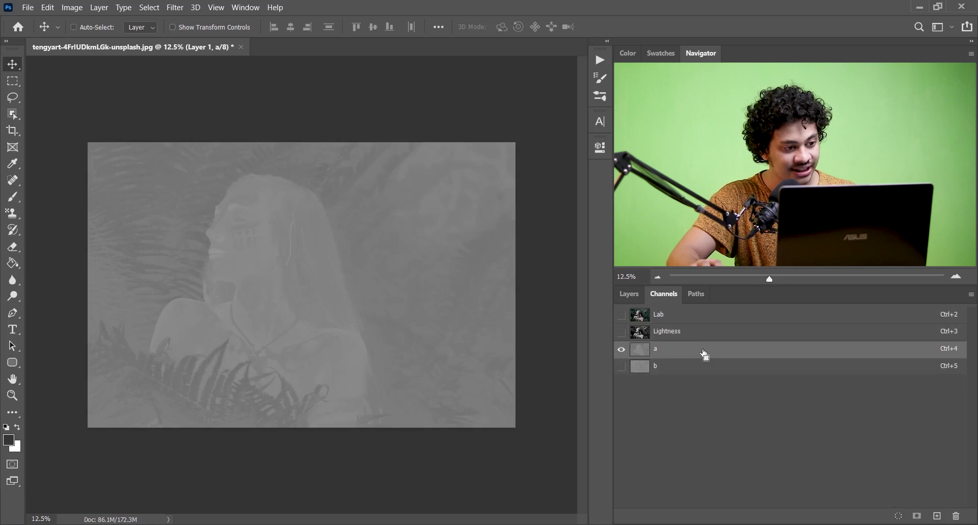
key(ctrl+a)
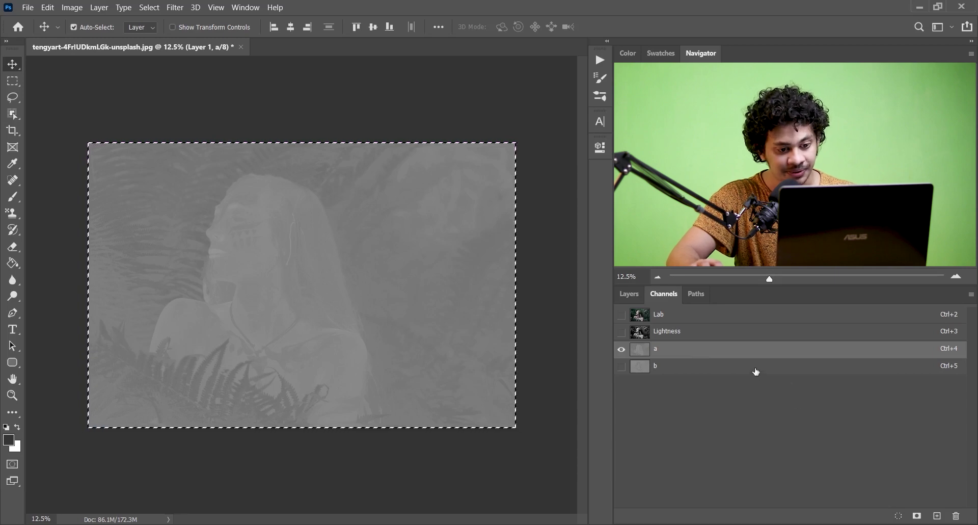
key(ctrl+5)
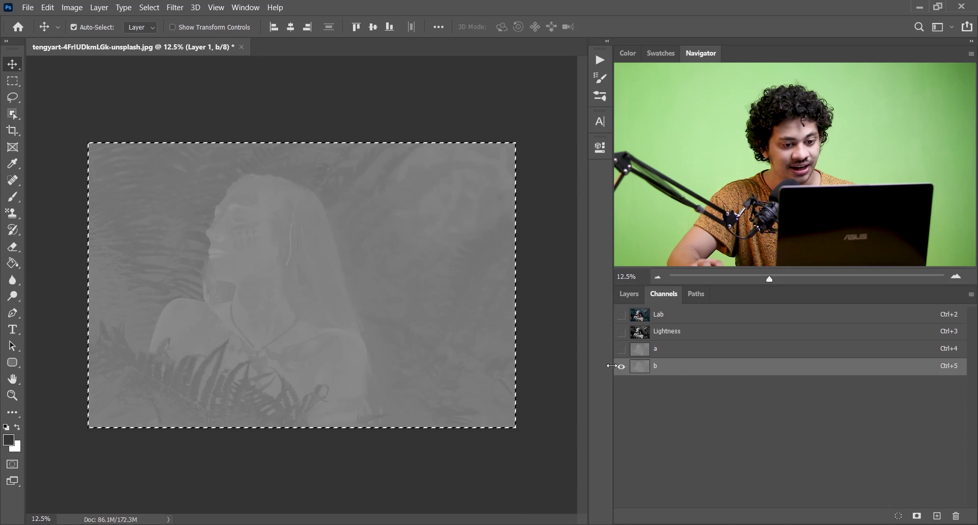
click(703, 319)
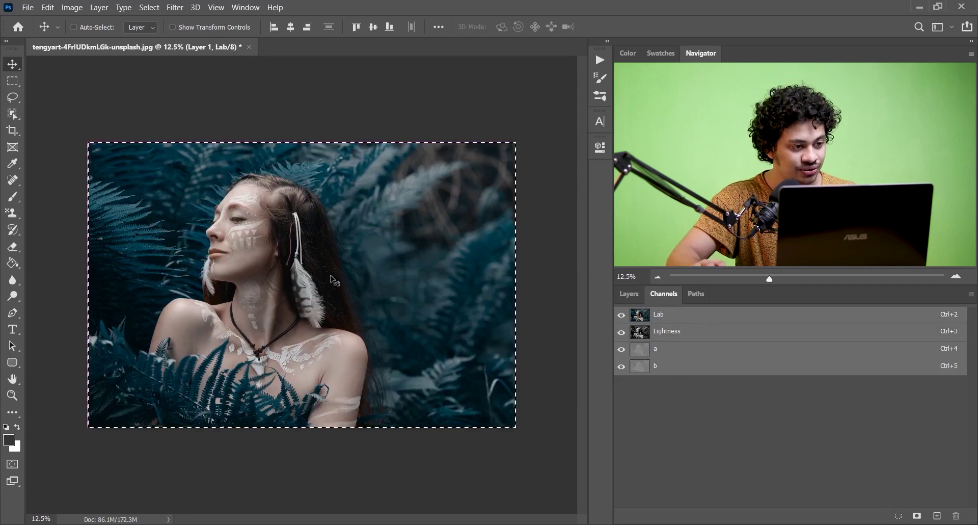
key(ctrl+d)
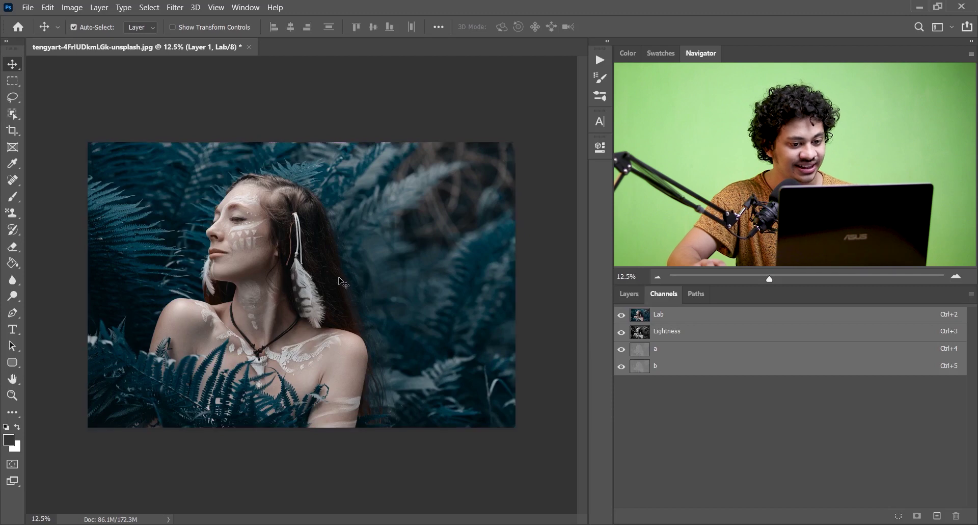
Switch the image back to RGB Color, keeping Layer 1 and Background unflattened.
click(628, 295)
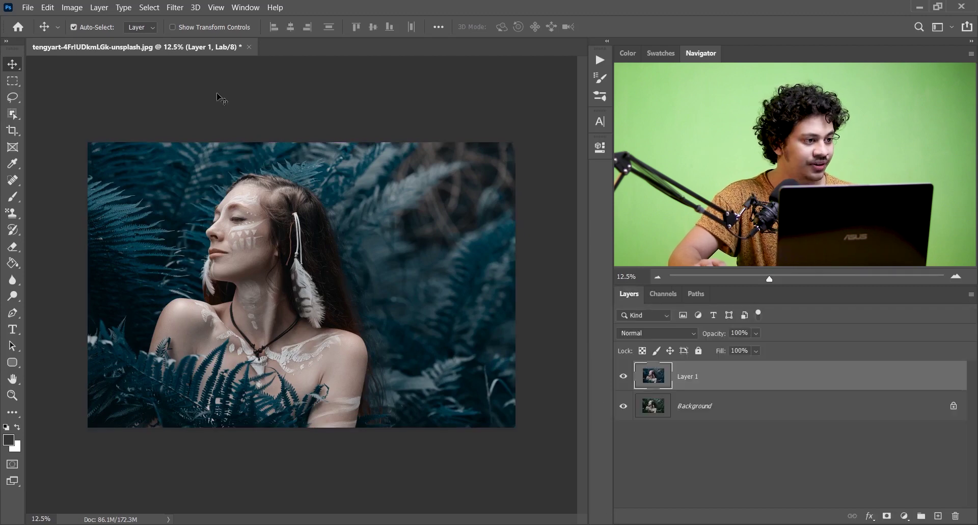
click(72, 8)
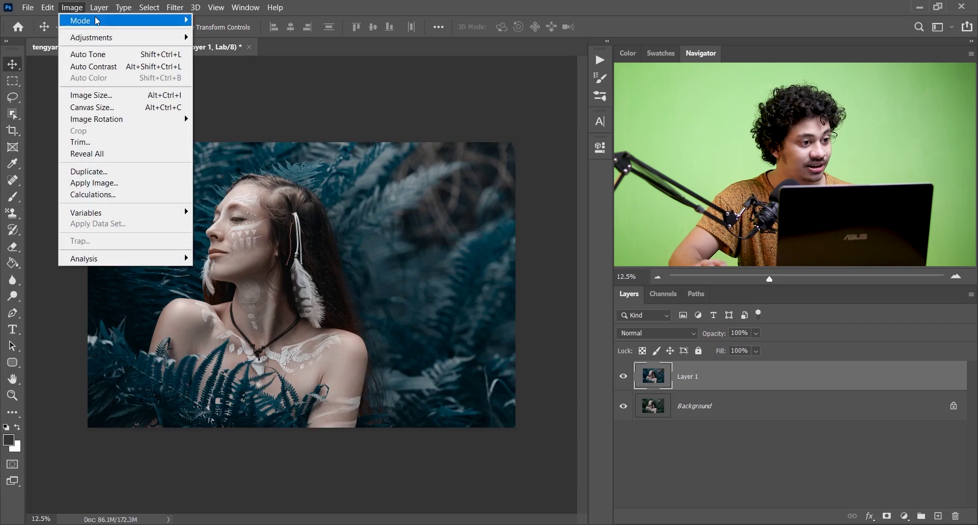
mouse_move(100, 21)
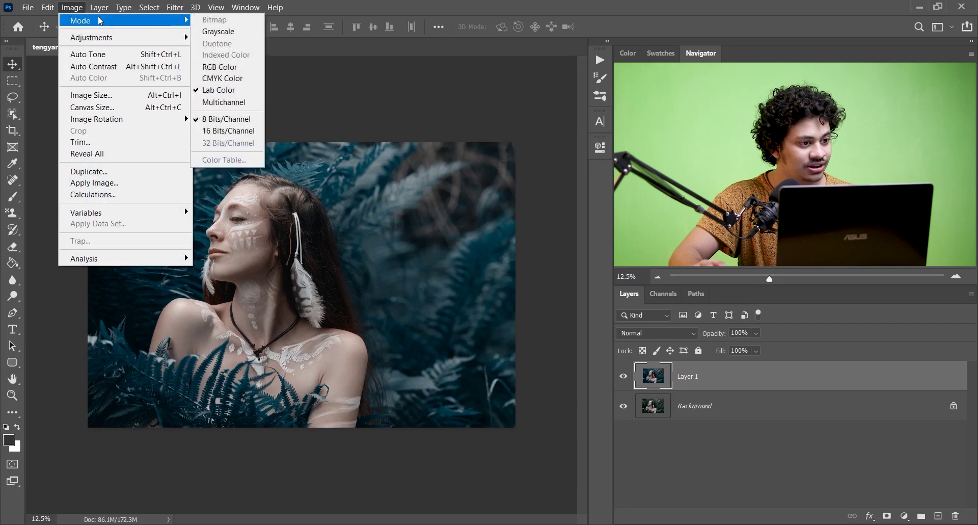
click(225, 67)
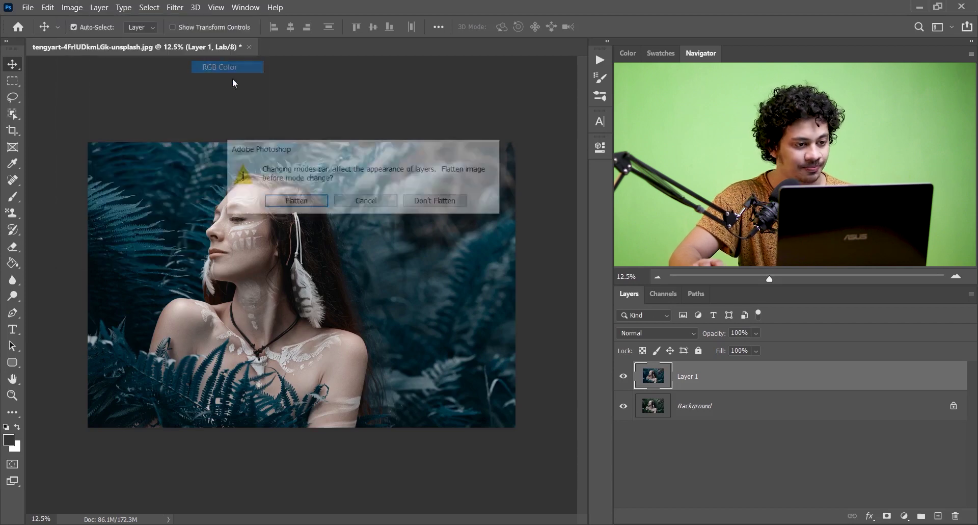
click(436, 202)
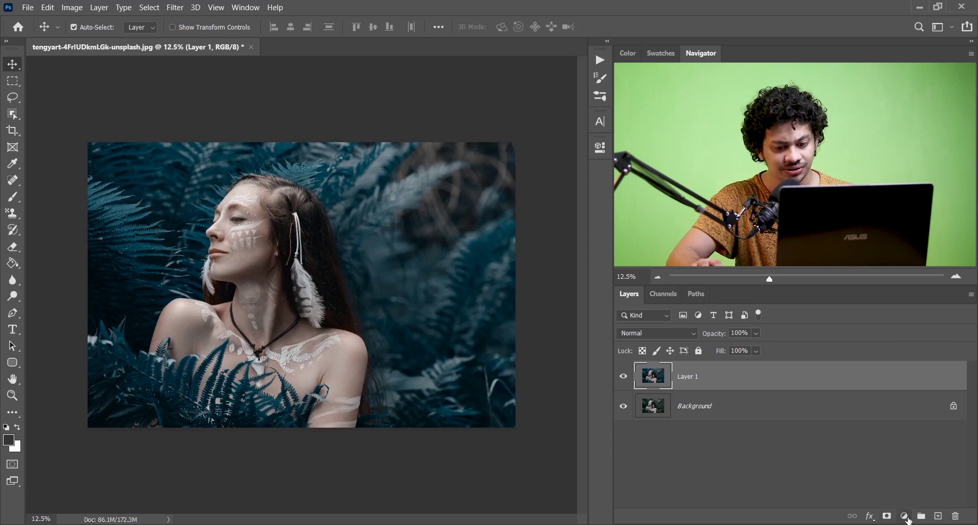
click(905, 516)
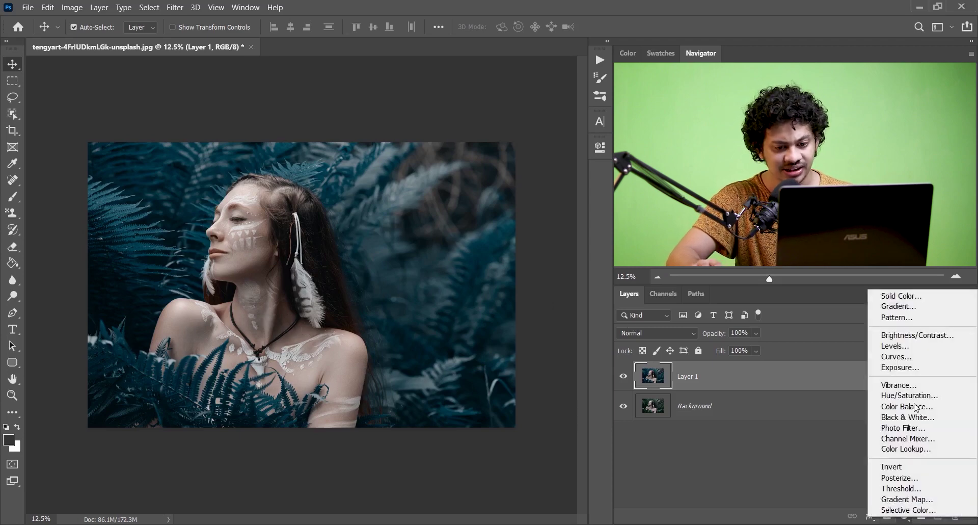
Add a Brightness/Contrast layer at Brightness 10, Contrast 8, comparing it on and off.
click(917, 335)
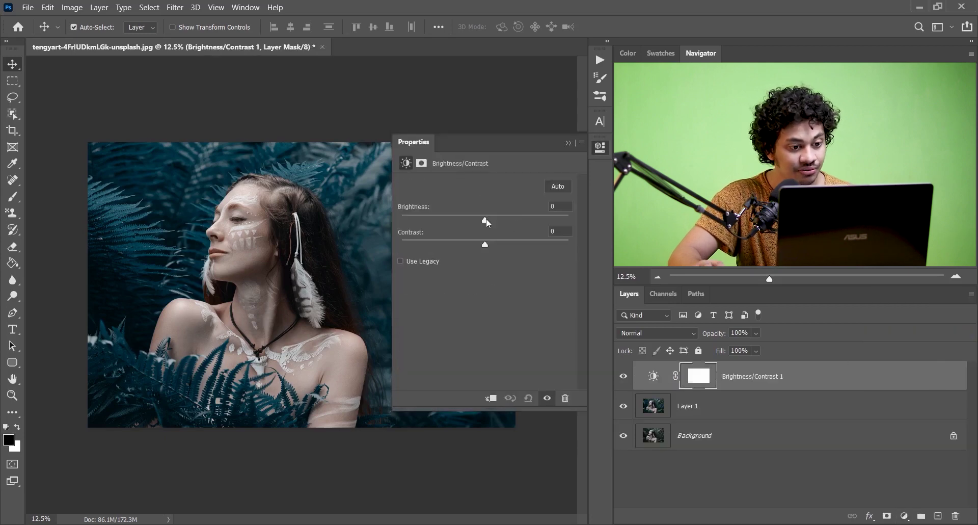
drag(487, 224, 491, 225)
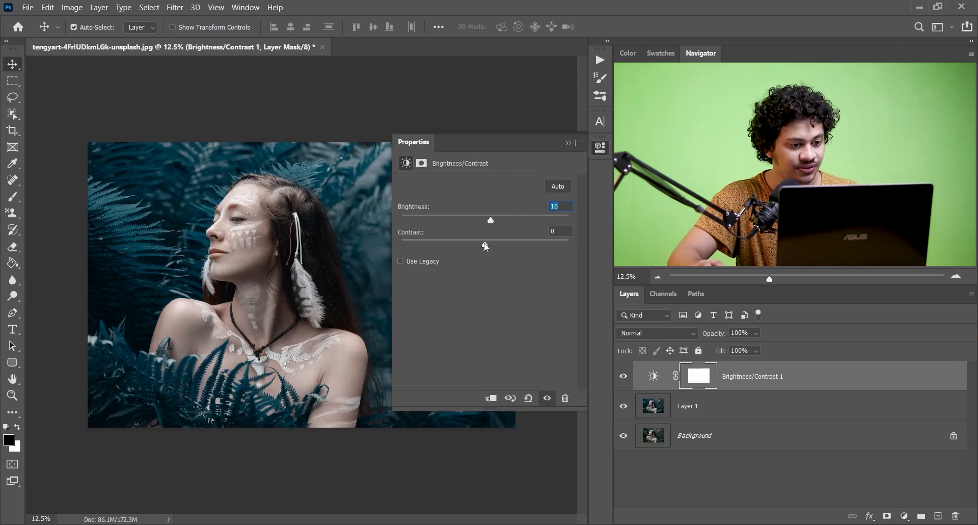
drag(488, 243, 493, 244)
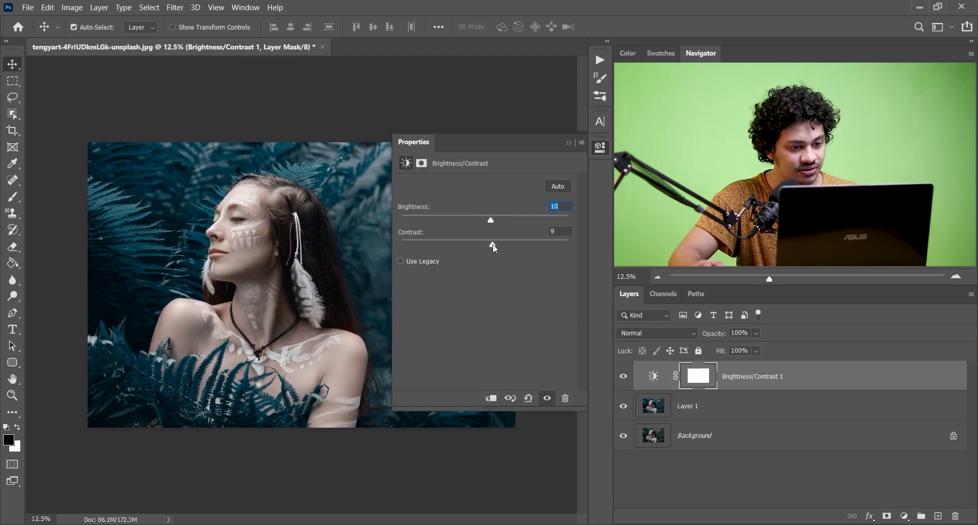
click(550, 230)
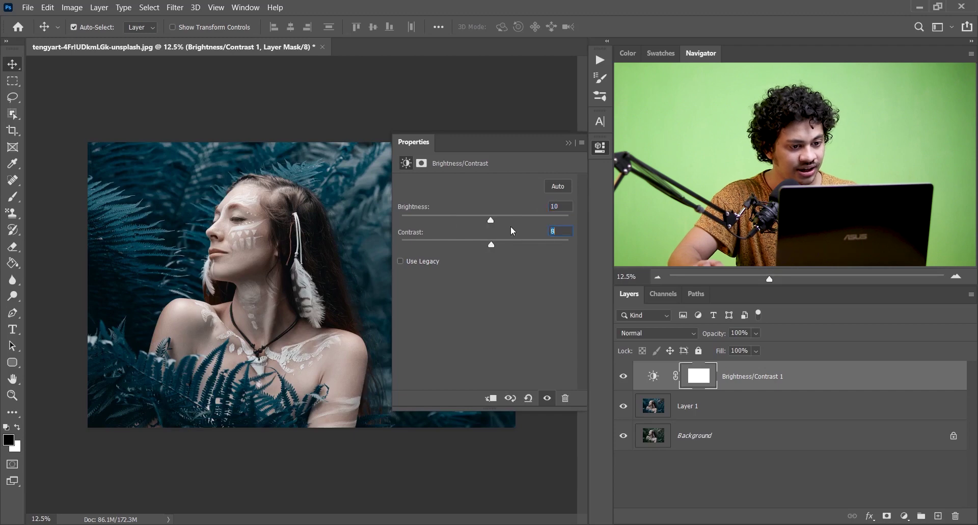
click(629, 378)
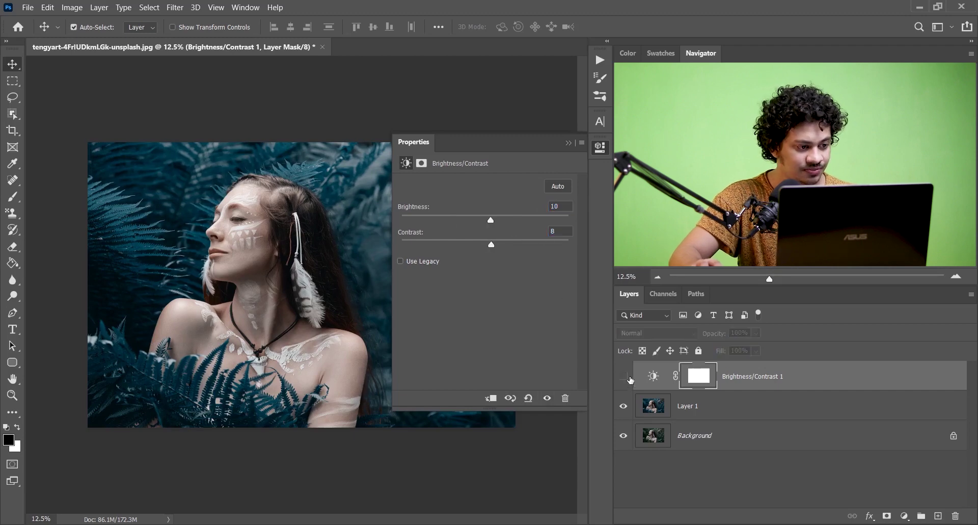
click(629, 378)
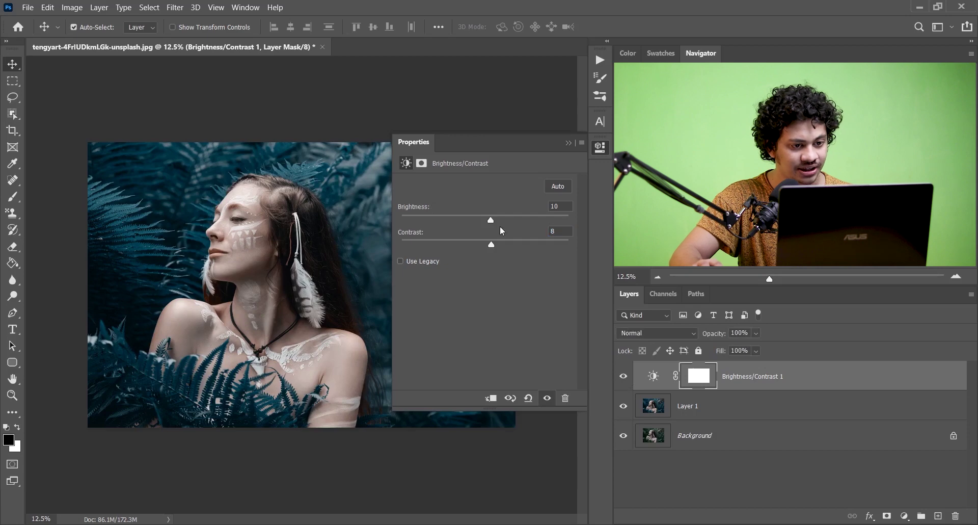
click(568, 139)
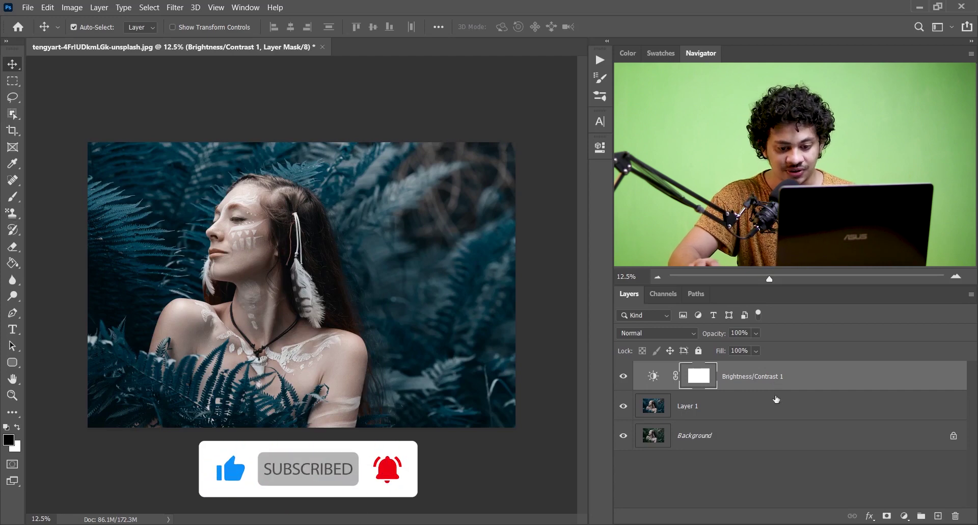
key(ctrl+2)
Add a Selective Color layer with Reds set to Cyan -19, Magenta +10, Yellow +6.
click(904, 516)
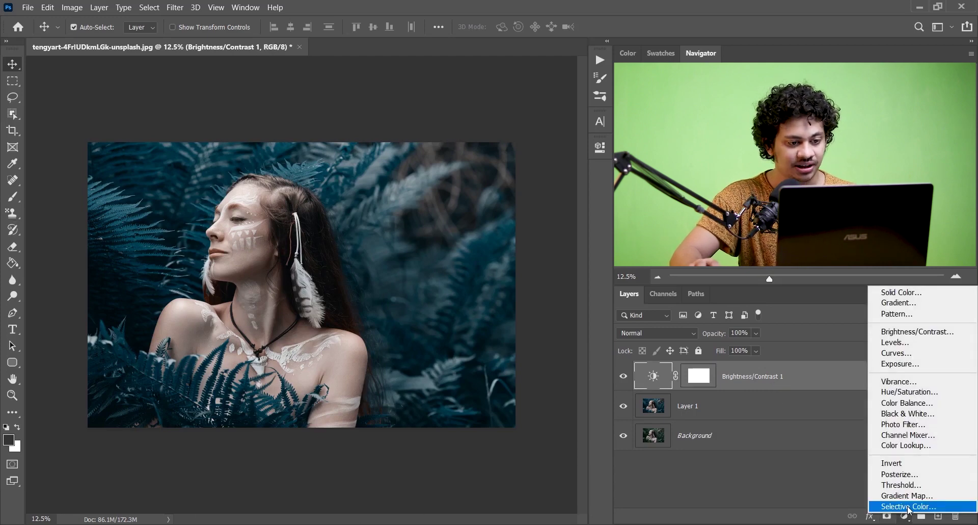
click(909, 506)
click(477, 197)
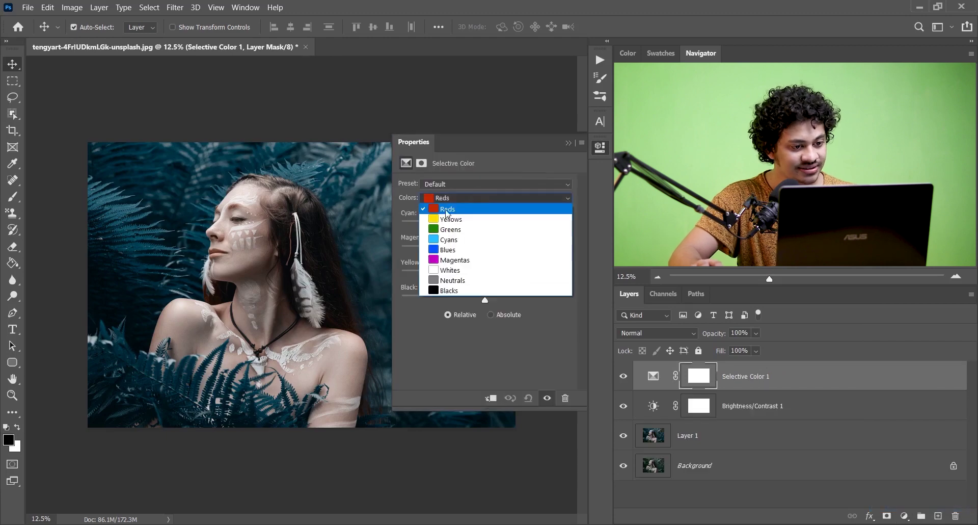
click(461, 210)
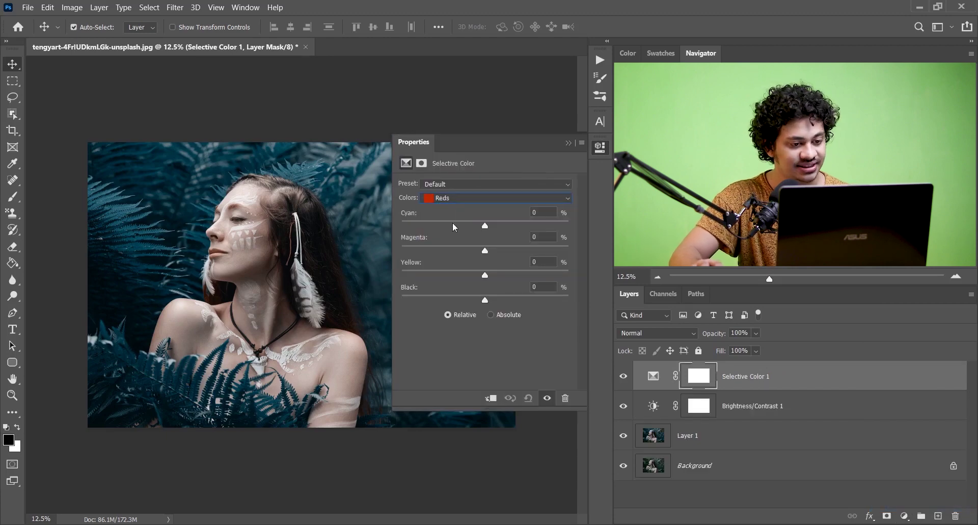
drag(481, 222, 472, 223)
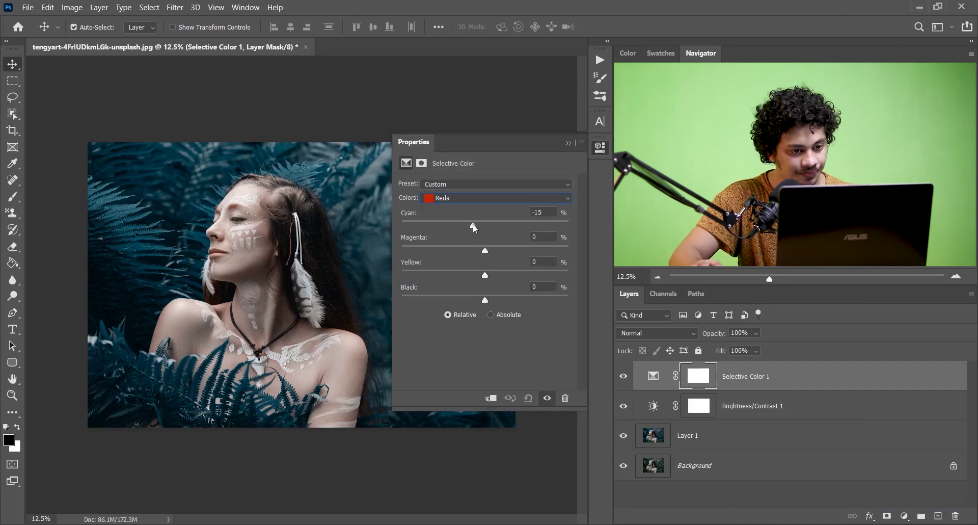
drag(473, 224, 489, 250)
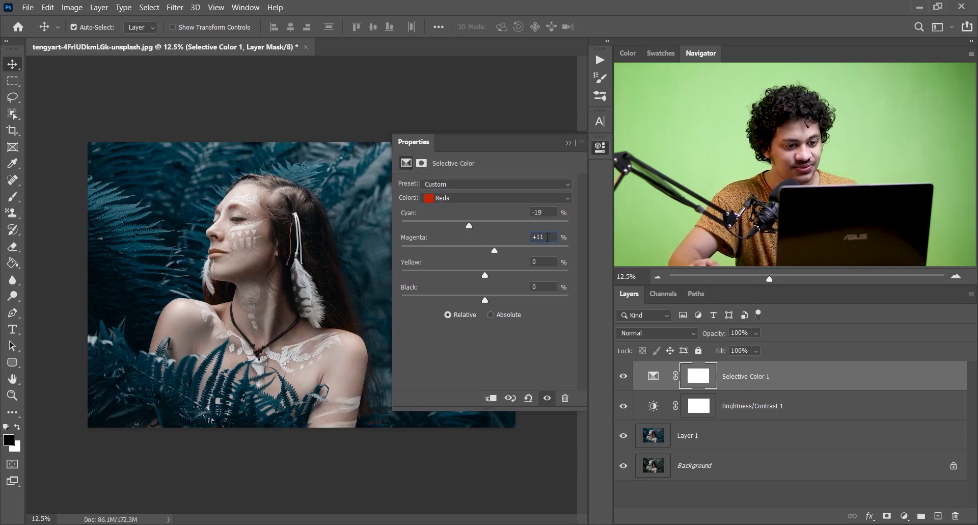
key(Down)
drag(485, 276, 406, 274)
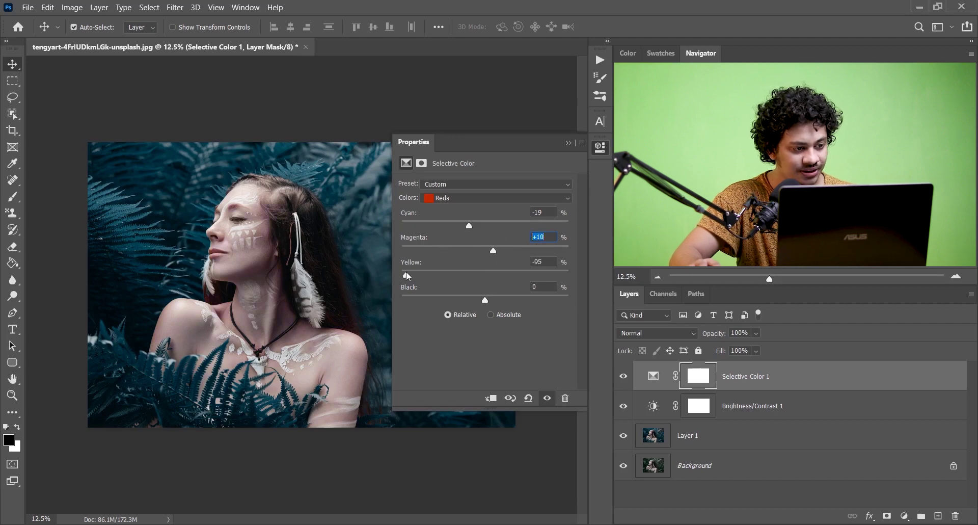
drag(539, 277, 497, 278)
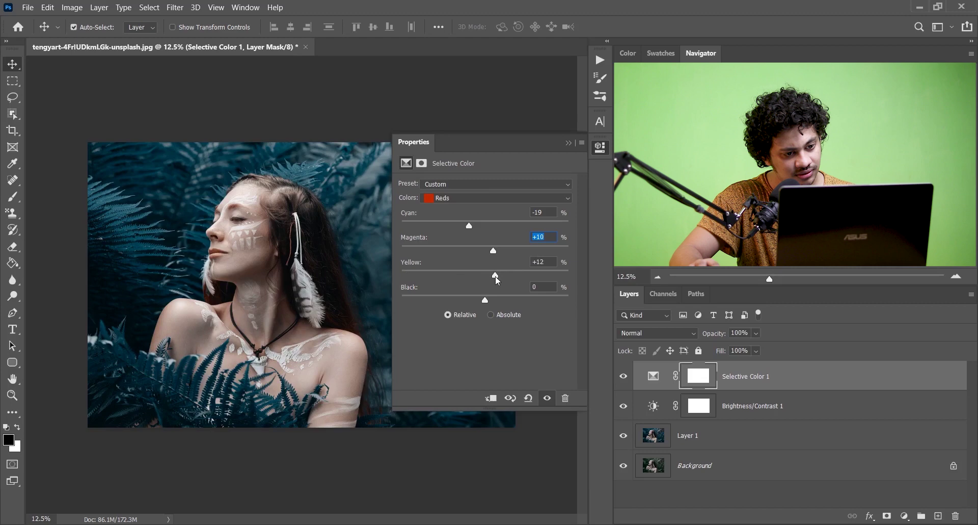
click(551, 261)
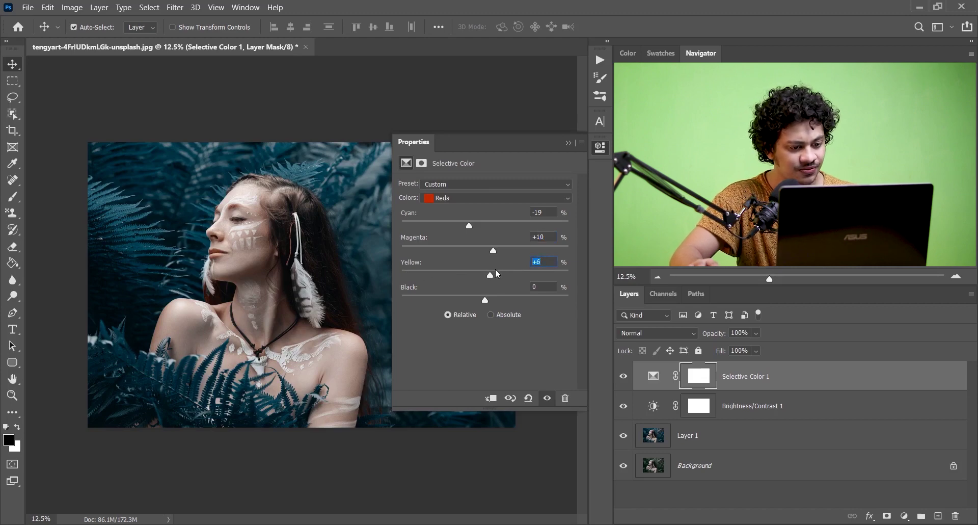
Toggle the Selective Color layer off and on to compare its effect.
click(547, 402)
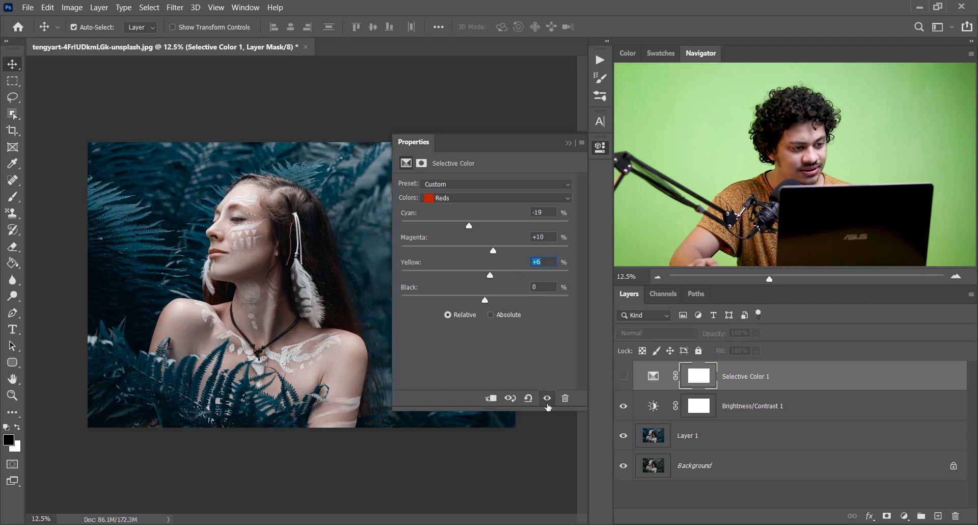
click(623, 377)
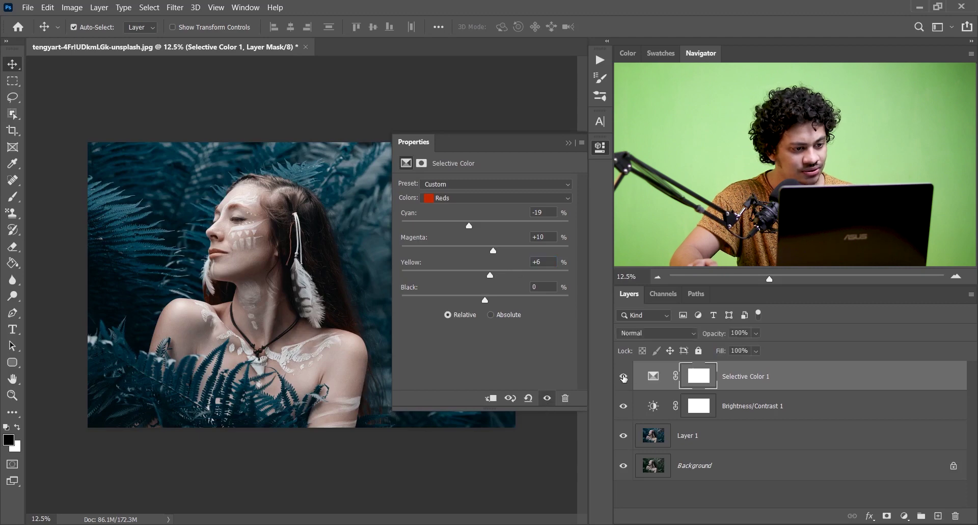
click(624, 377)
click(623, 377)
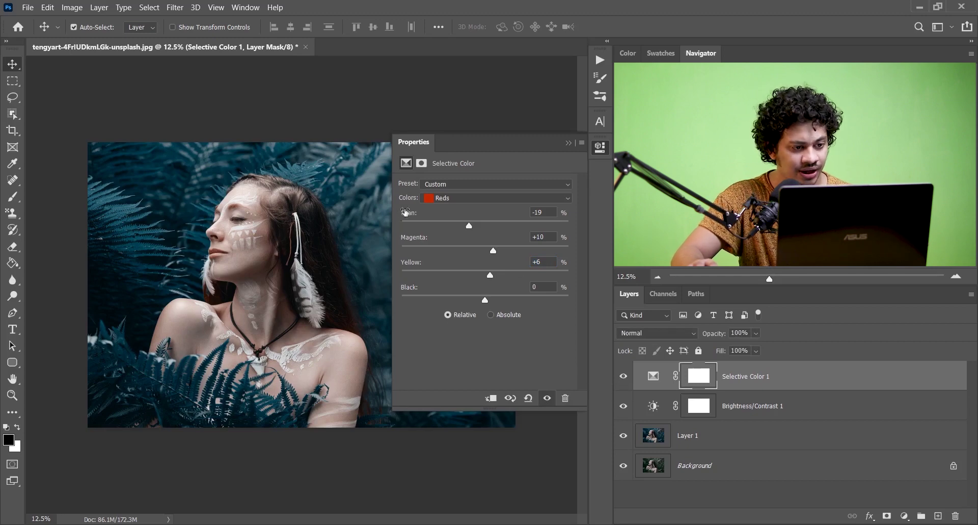
Set the Selective Color Yellows to Cyan -28, Magenta +10 and Yellow +18.
click(474, 197)
click(450, 219)
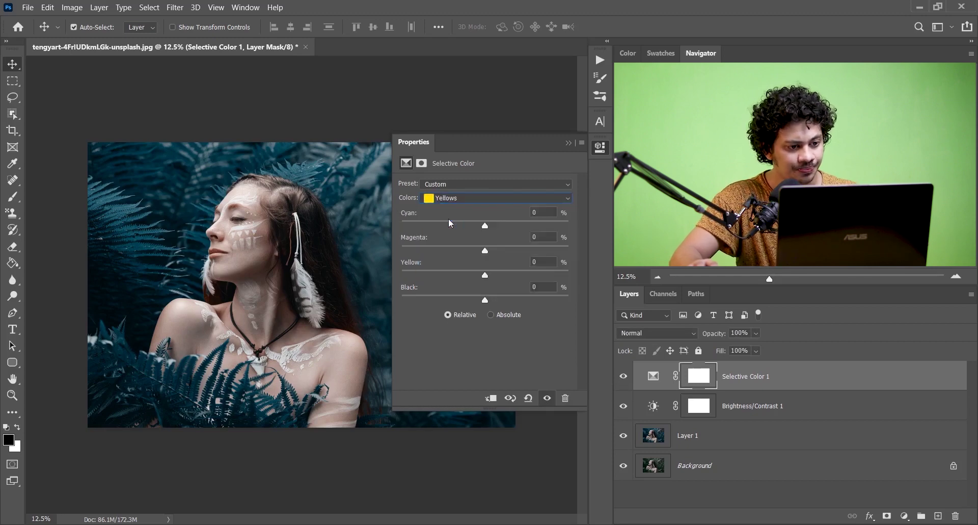
drag(479, 228, 460, 220)
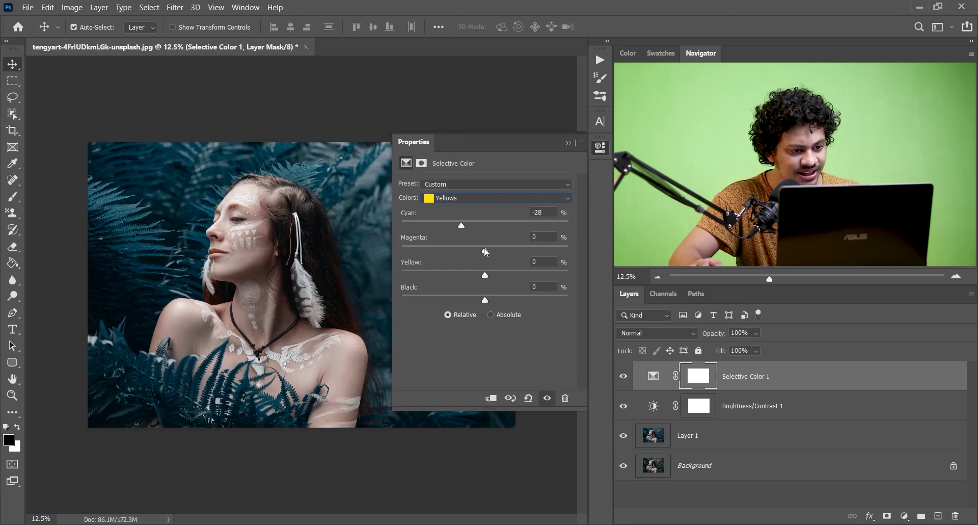
drag(486, 252, 434, 252)
drag(532, 248, 490, 251)
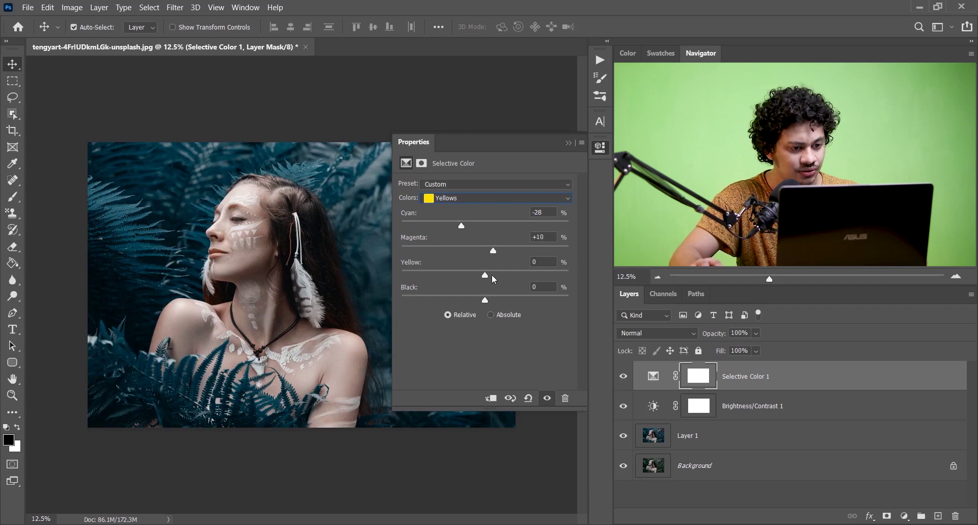
mouse_move(487, 275)
mouse_down()
mouse_move(462, 276)
mouse_move(503, 274)
mouse_up()
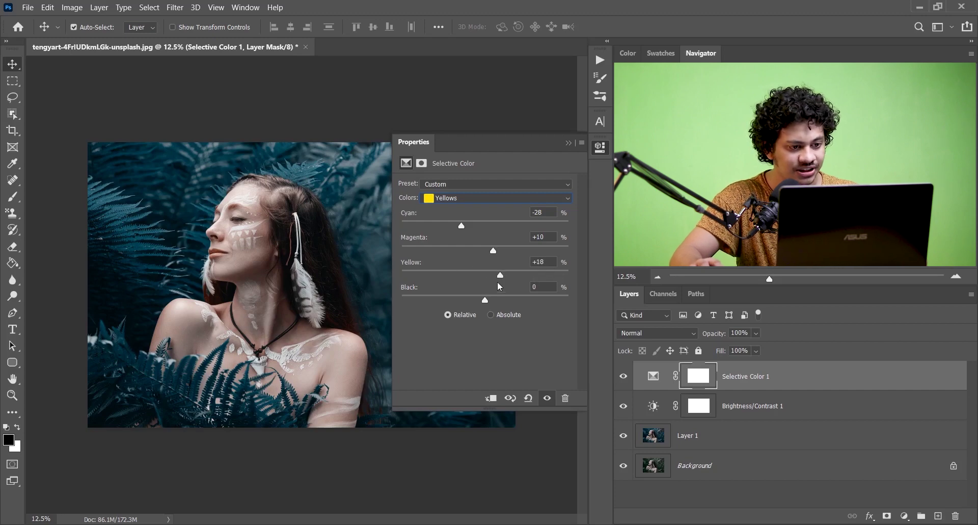
click(508, 202)
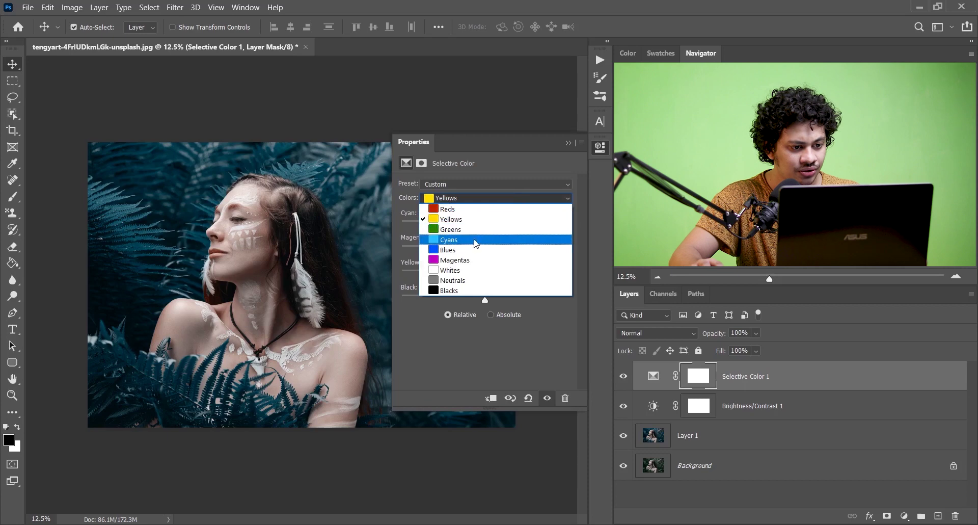
Set the Selective Color Cyans to Cyan +84, Magenta +5 and Yellow 0.
click(458, 240)
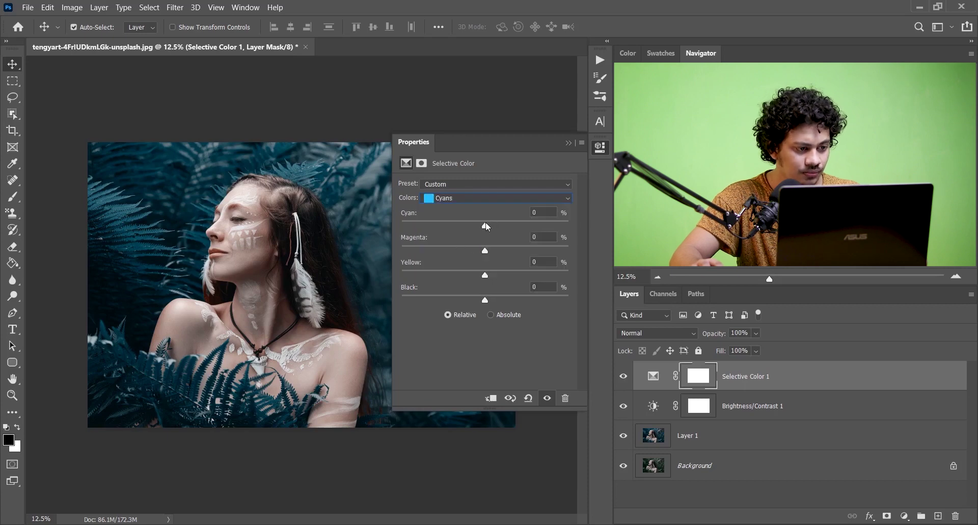
drag(548, 226, 584, 246)
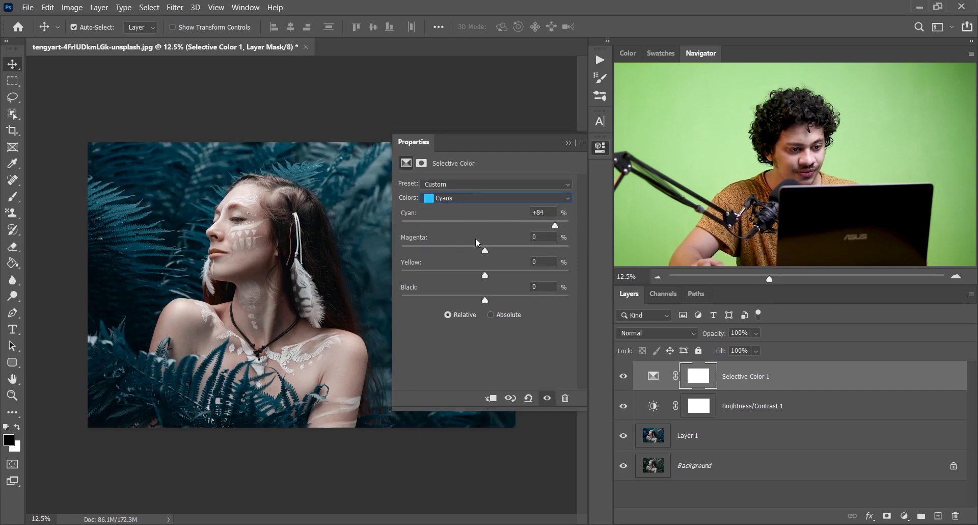
mouse_move(486, 250)
mouse_down()
mouse_move(453, 252)
mouse_move(502, 248)
mouse_move(488, 251)
mouse_up()
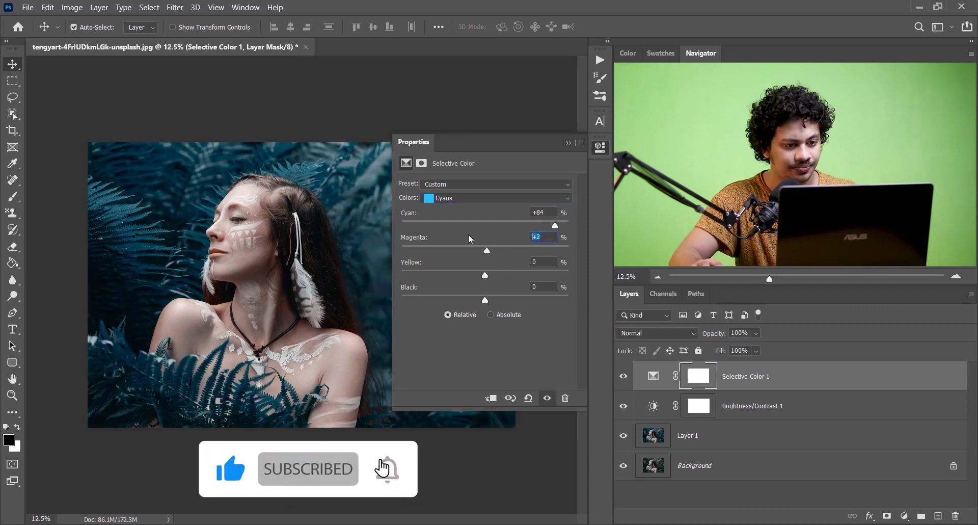
key(Up)
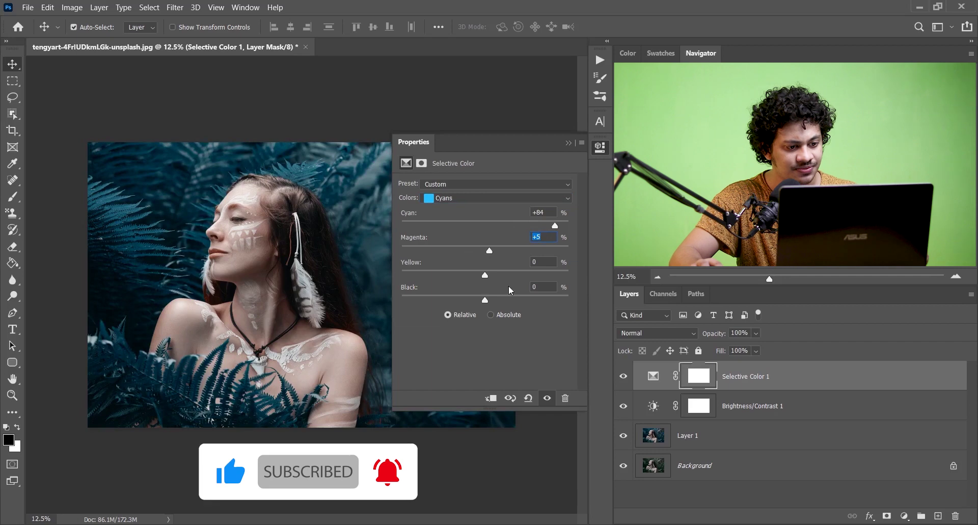
drag(485, 275, 497, 275)
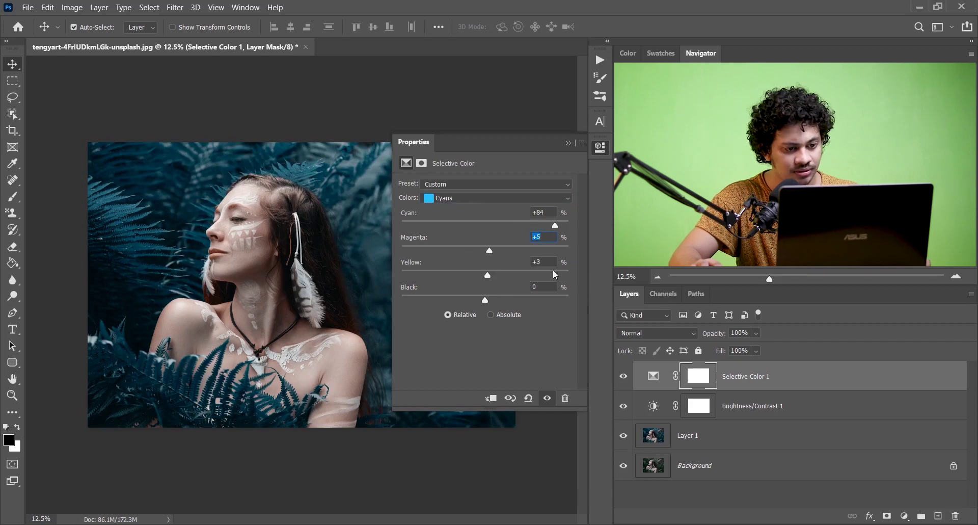
key(Tab)
text(0)
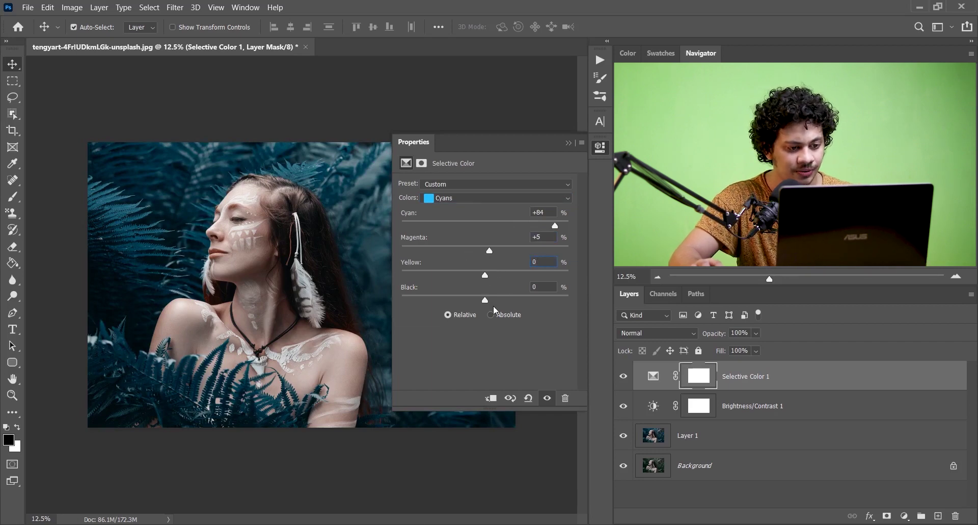
Set Black in the Cyans to -10 and check the layer's effect.
drag(486, 299, 476, 299)
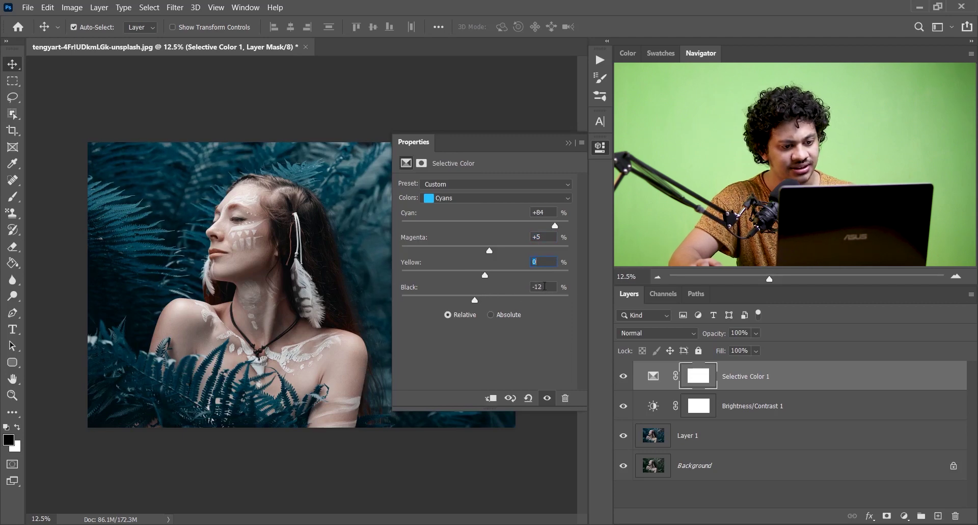
click(544, 285)
key(Down)
key(Up)
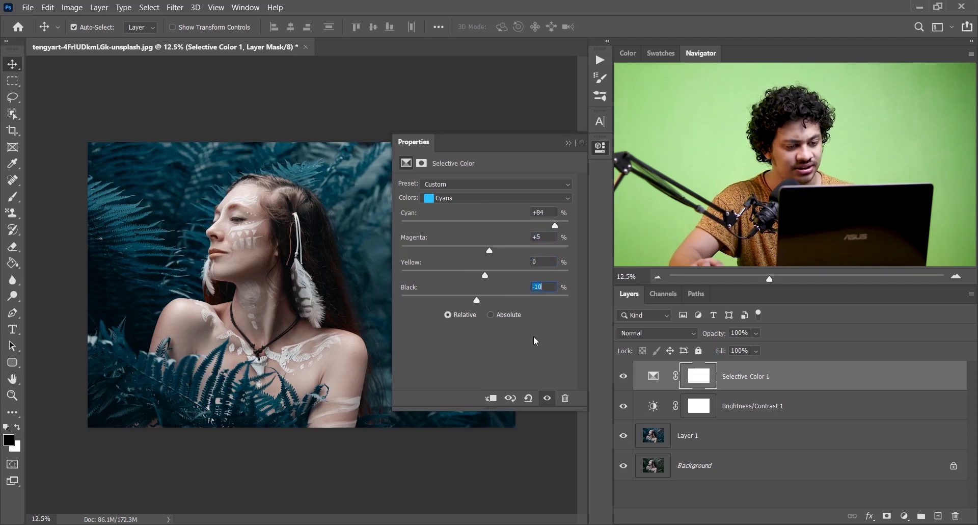
key(Return)
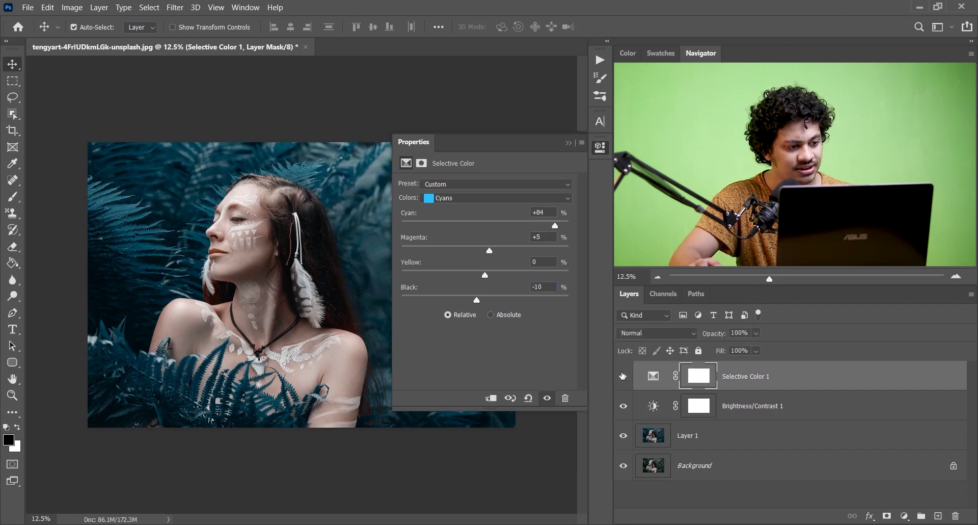
click(622, 375)
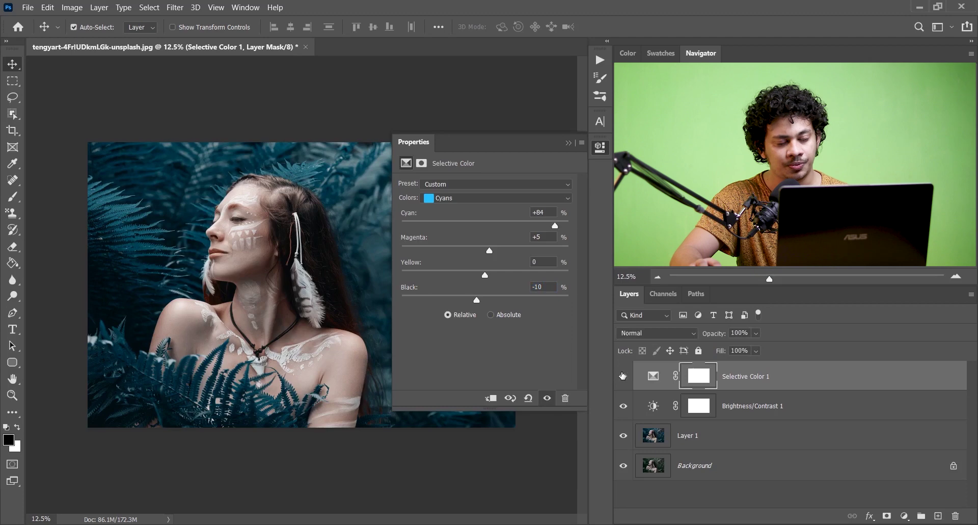
Add a Color Balance layer with Midtones Cyan–Red set to +6.
click(566, 143)
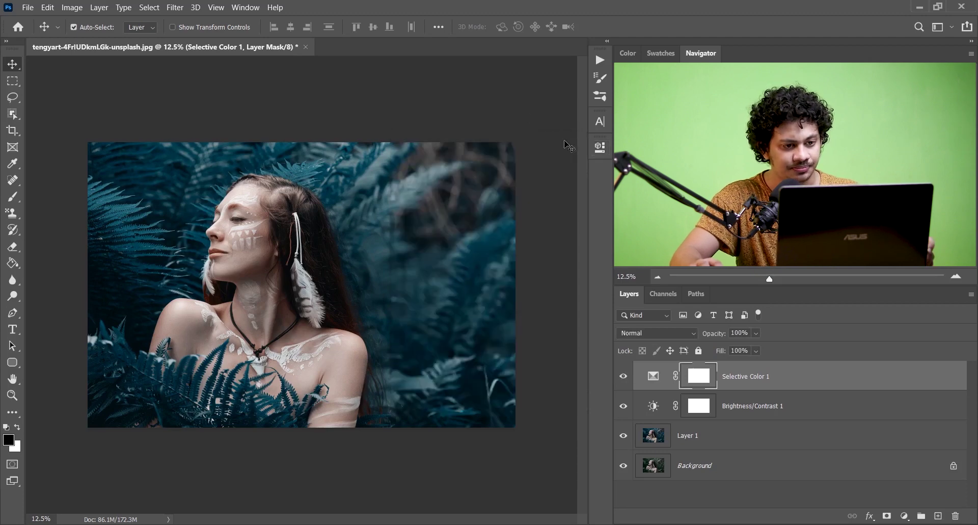
click(911, 515)
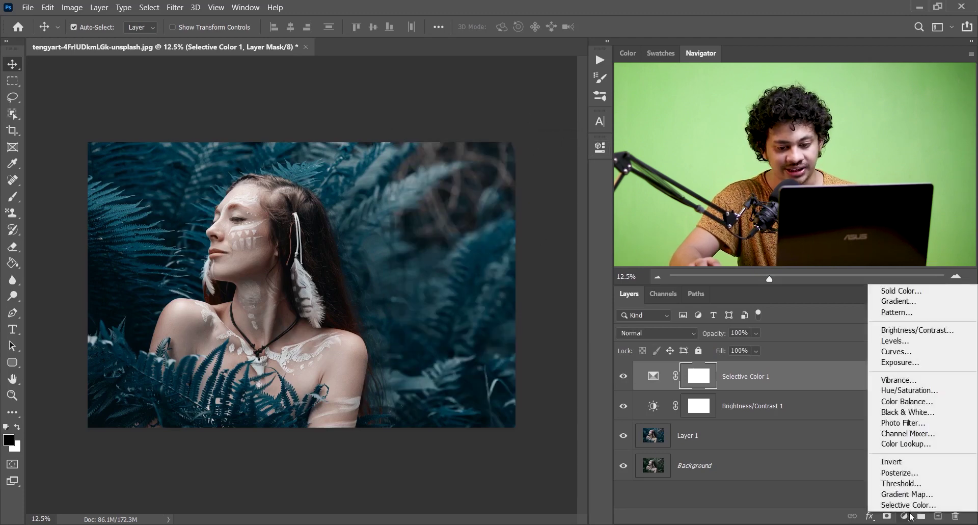
click(904, 401)
click(478, 184)
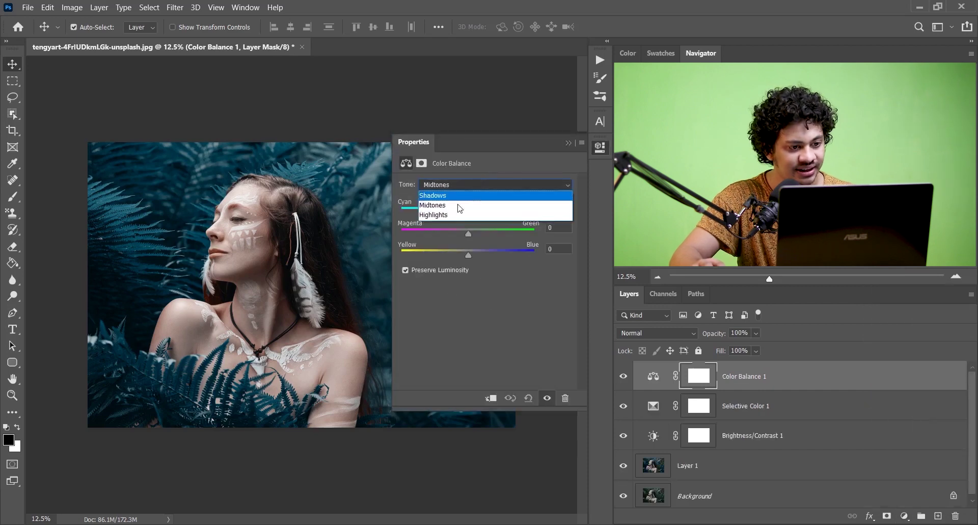
click(479, 204)
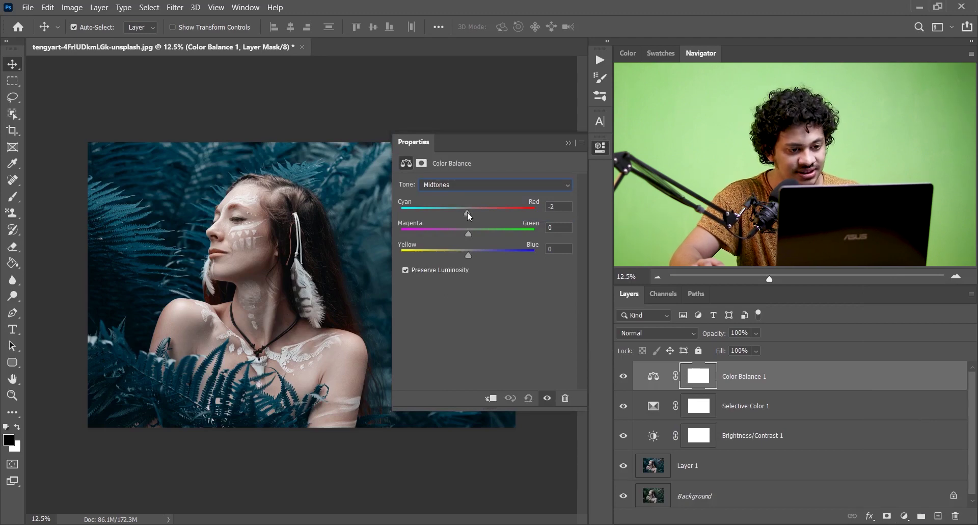
drag(467, 211, 471, 210)
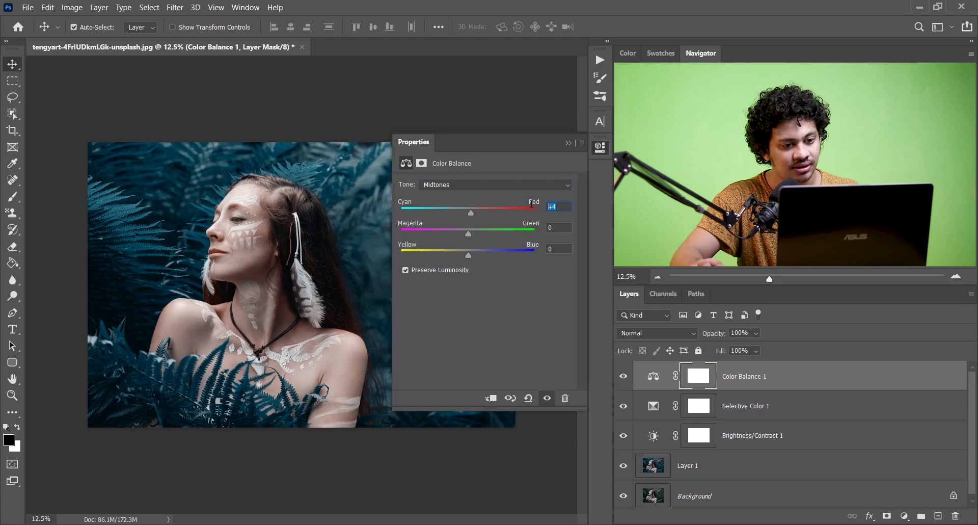
key(Up)
key(Up)
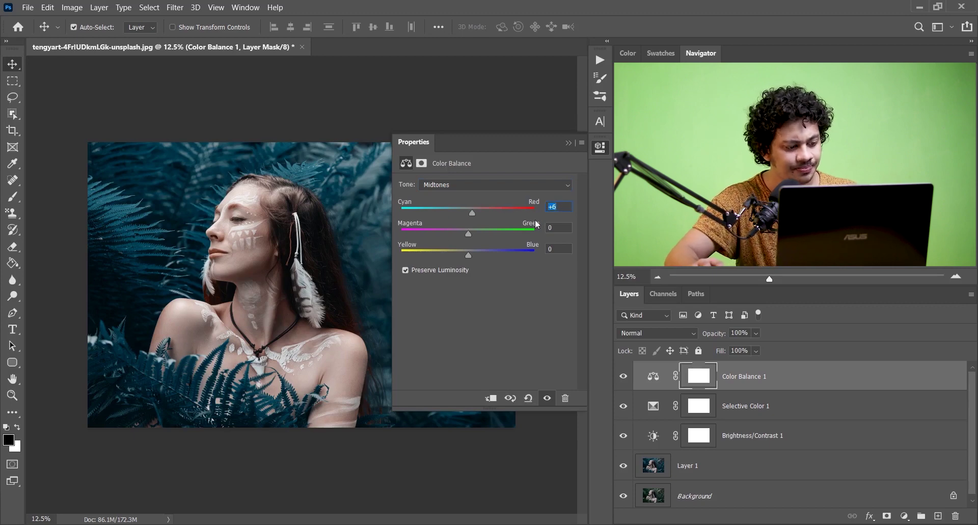
click(491, 187)
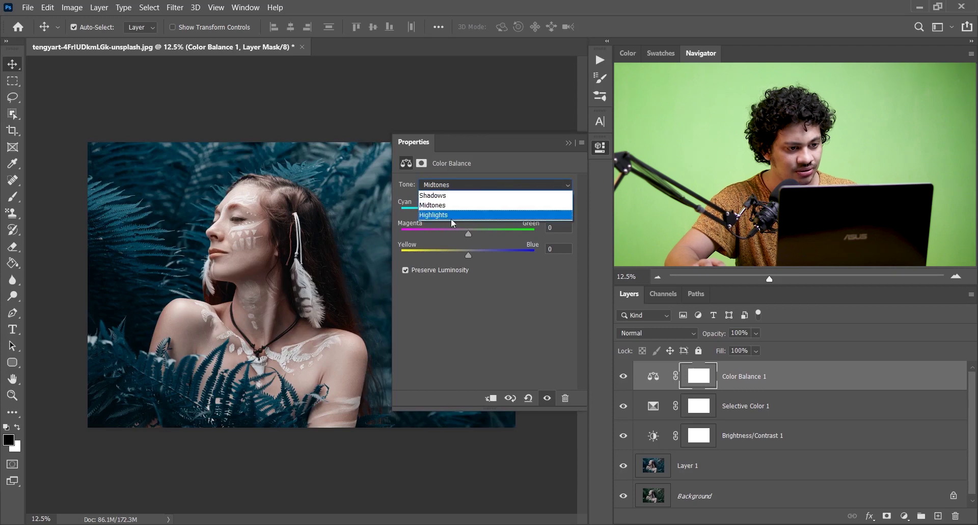
Set the Color Balance Shadows Magenta–Green value to -5.
click(451, 195)
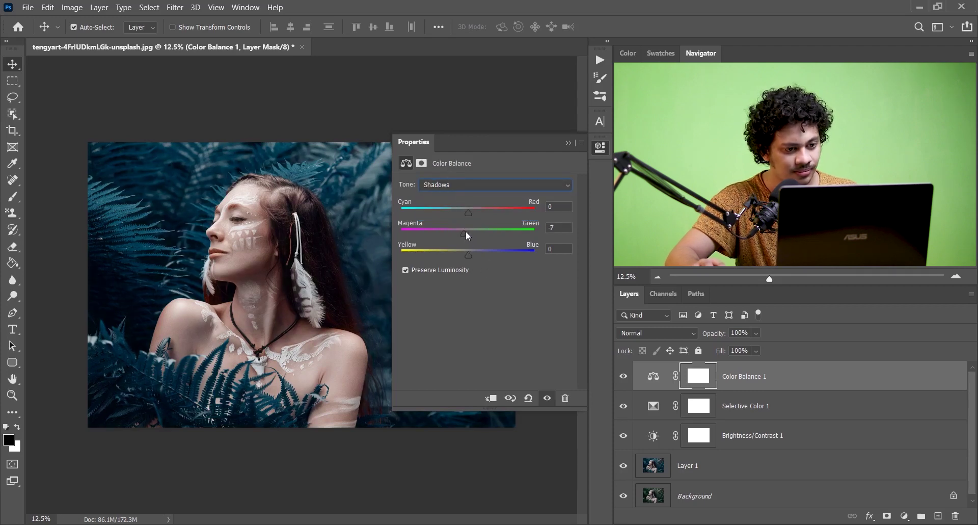
click(555, 228)
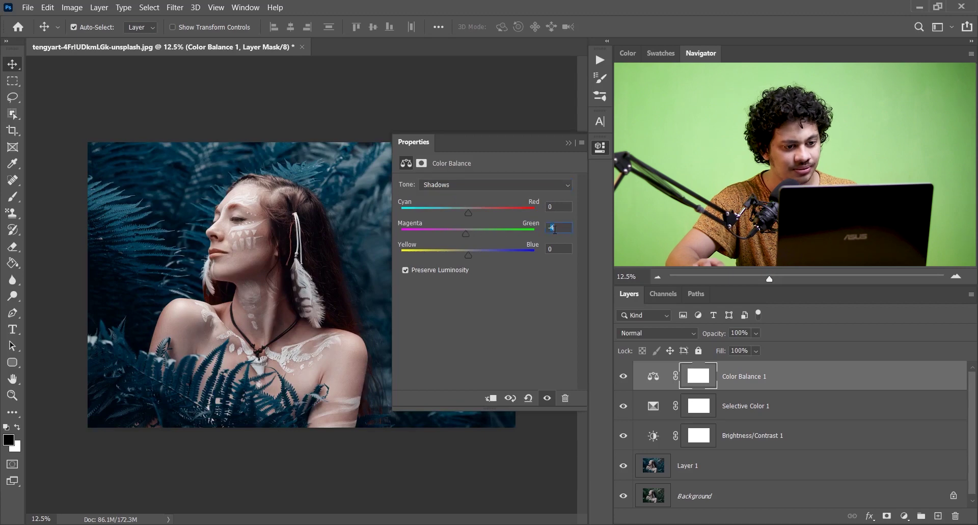
key(Down)
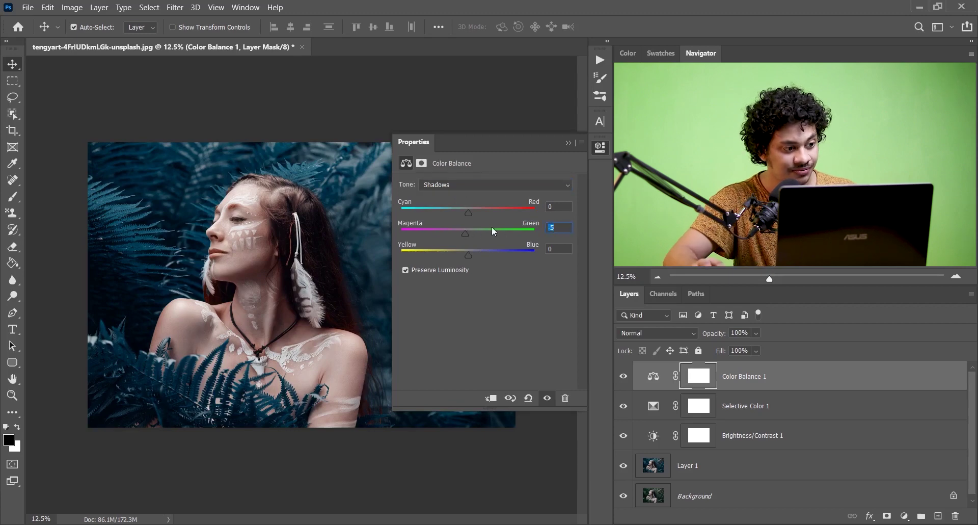
Close the Color Balance settings and compare the layer off and on.
click(567, 143)
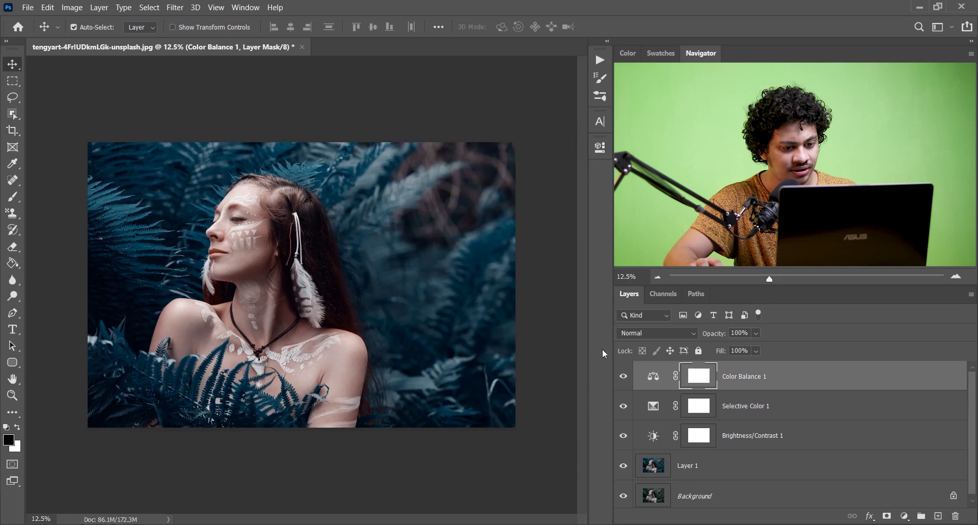
click(630, 376)
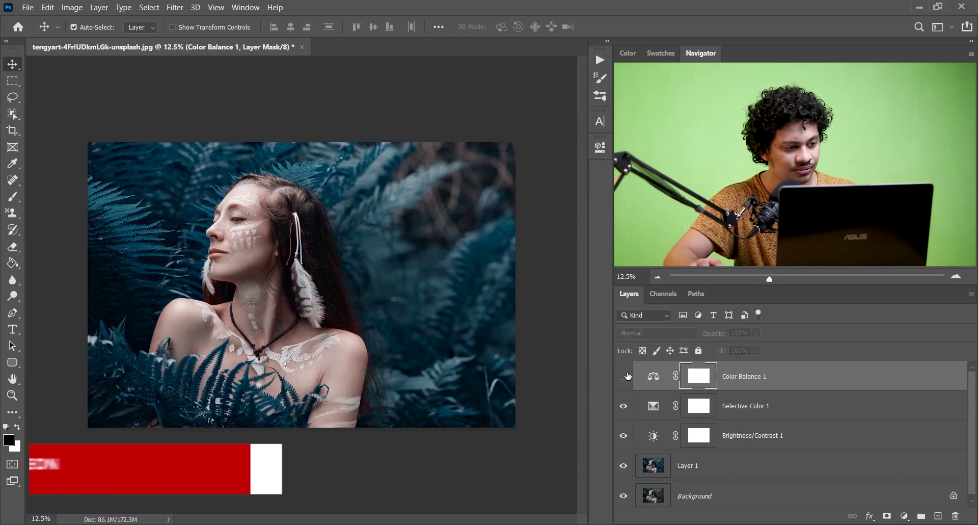
click(624, 376)
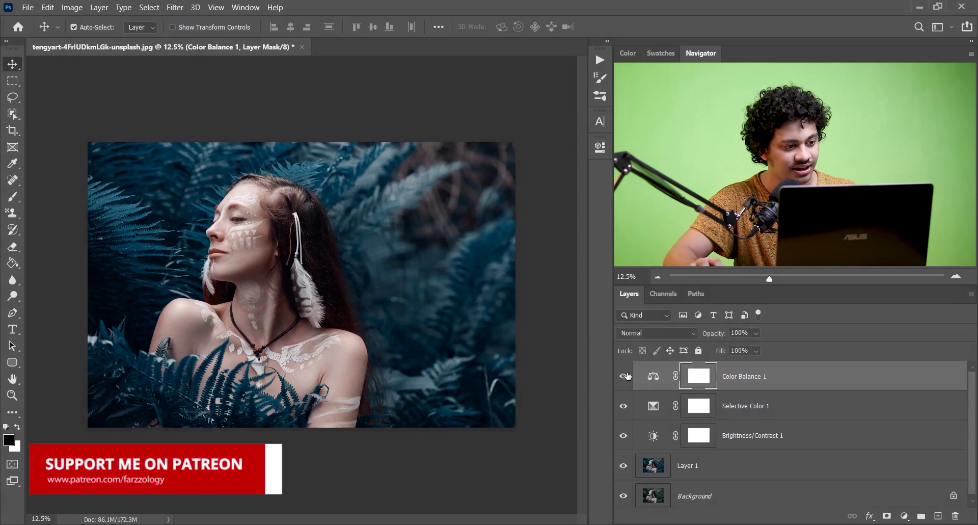